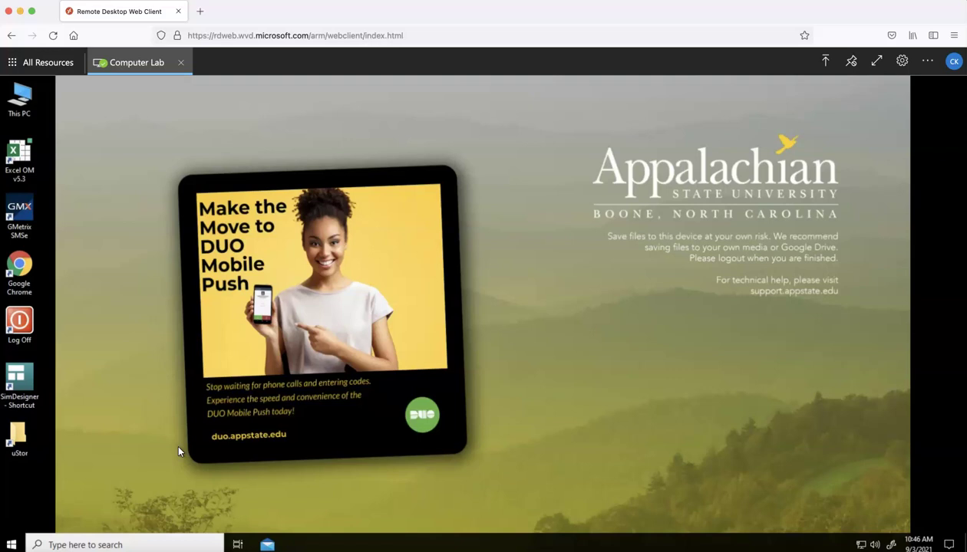
Launch GMetrix SMSe and back out of User Registration to the empty sign-in window.
click(19, 215)
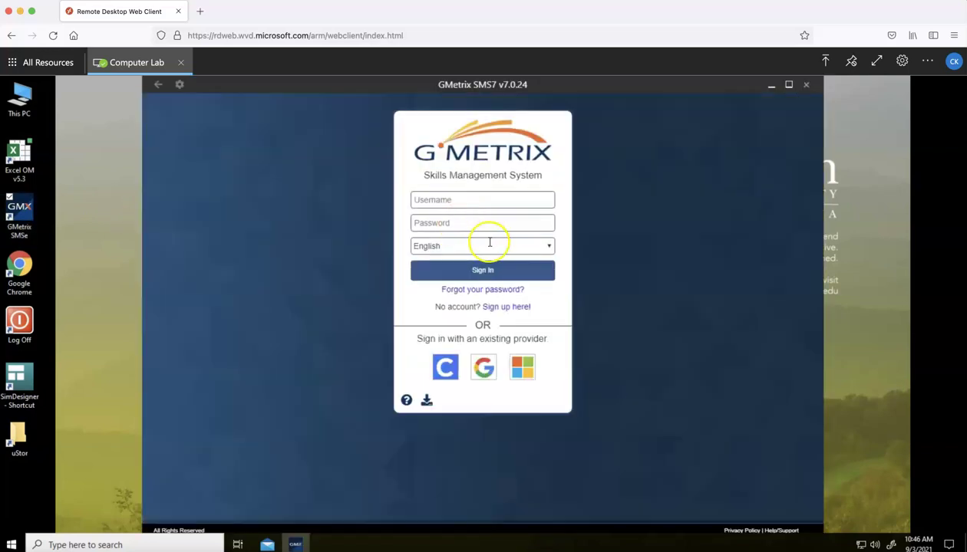
click(462, 200)
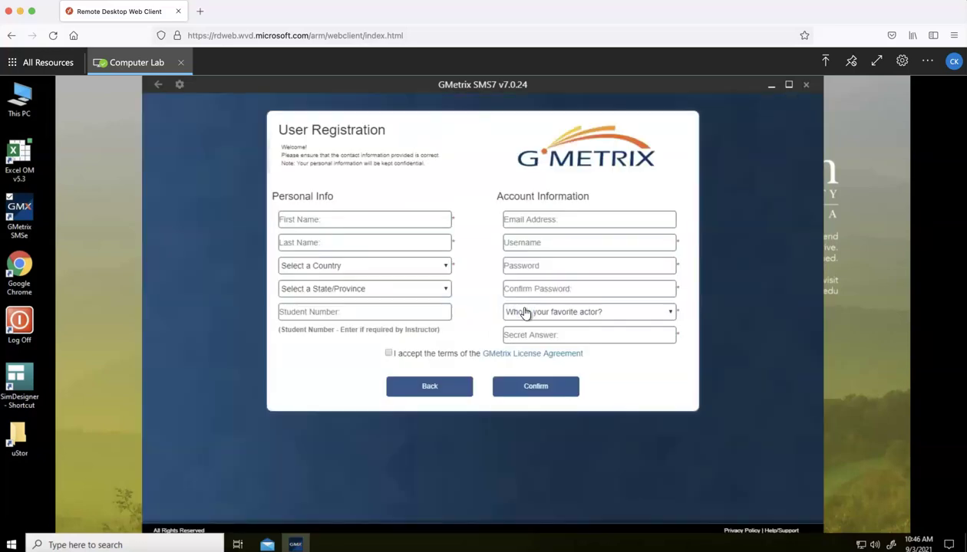
click(439, 386)
Sign in with the account username and password to reach the dashboard.
click(434, 199)
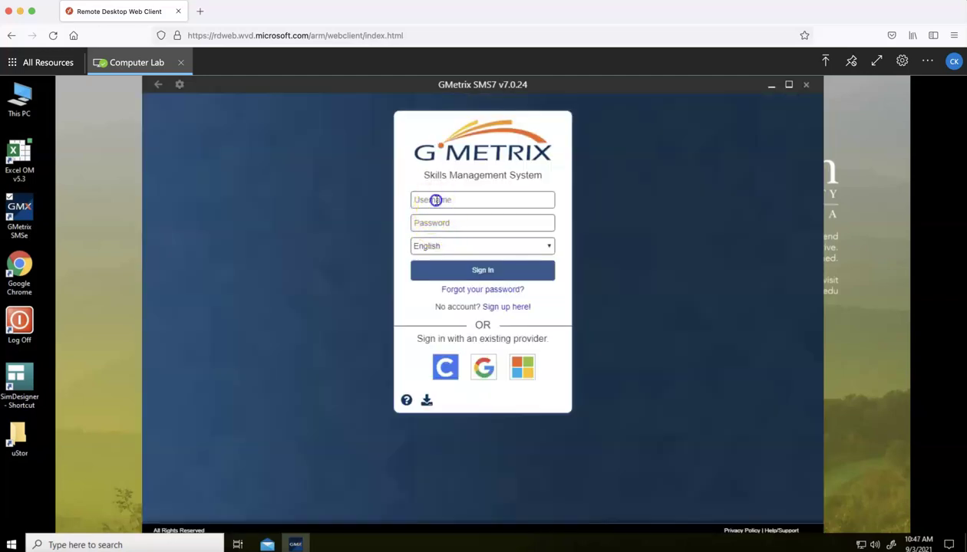
key(Tab)
text(••)
key(Return)
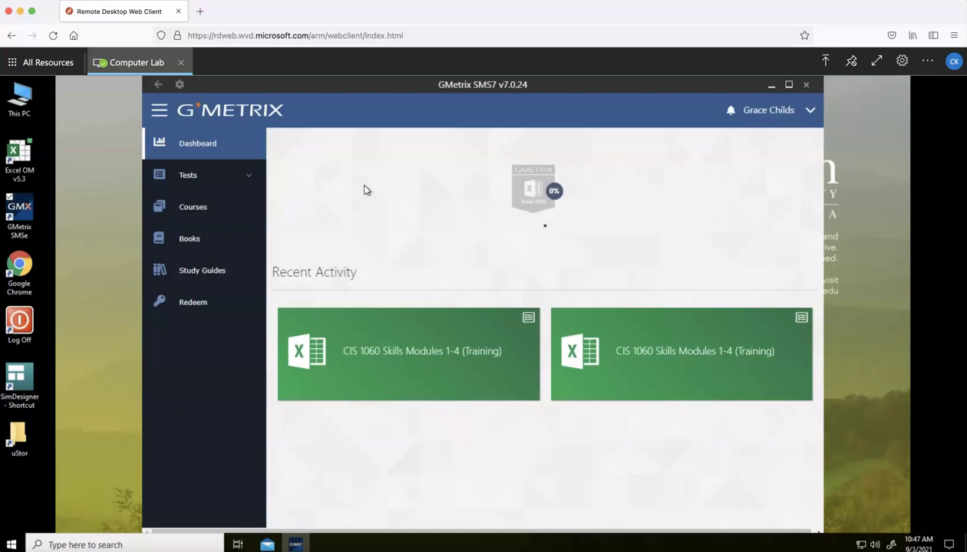
click(204, 302)
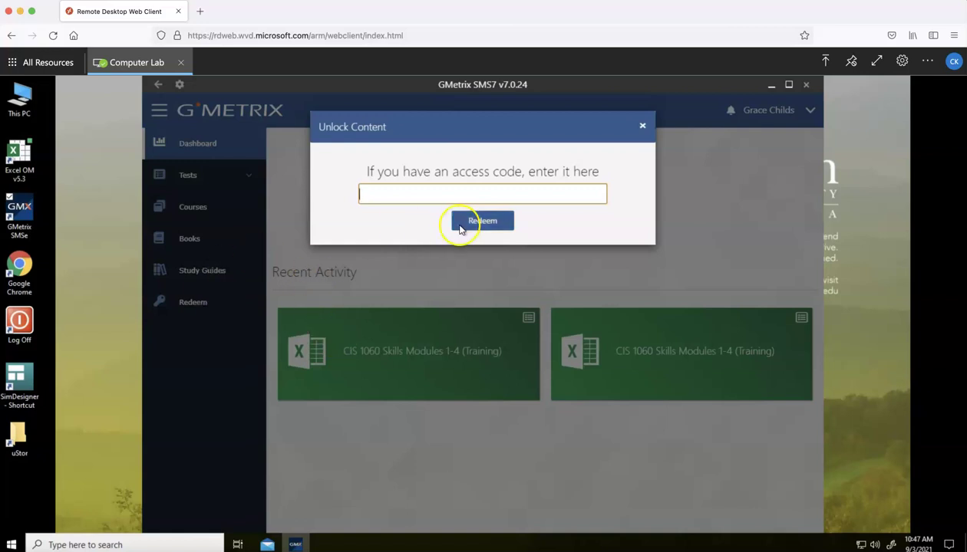
click(642, 125)
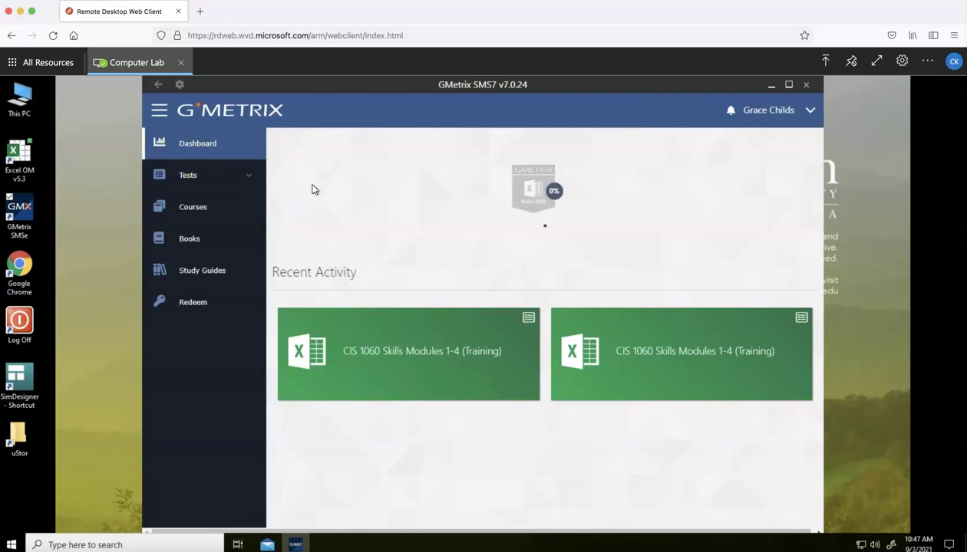
Choose a new Excel test: CIS 1060 Skills Modules 1-4 (Training) in Training Mode.
click(215, 178)
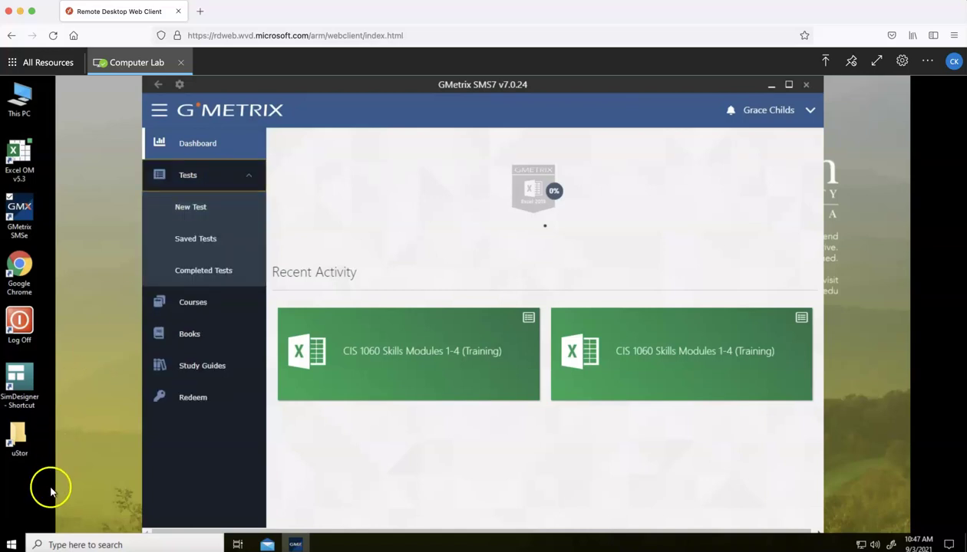
click(213, 210)
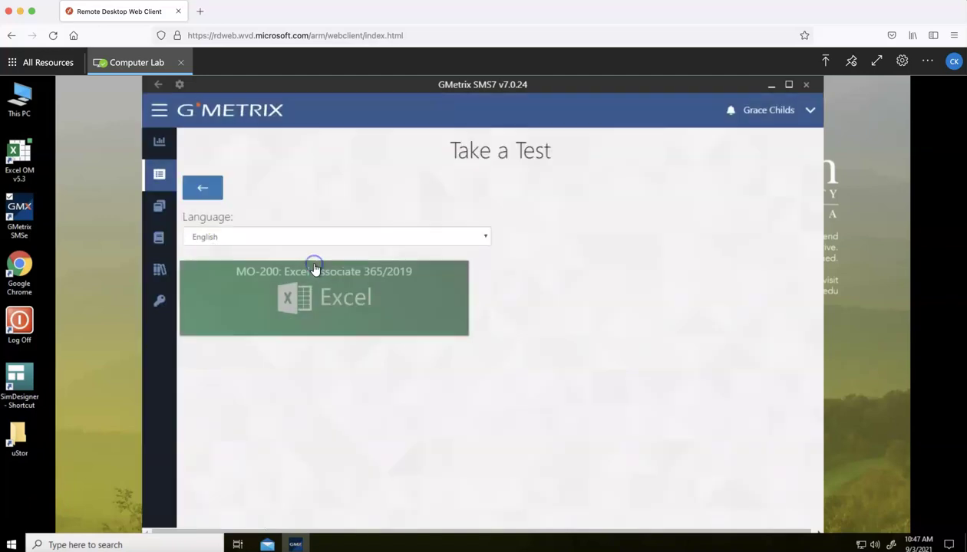
click(328, 299)
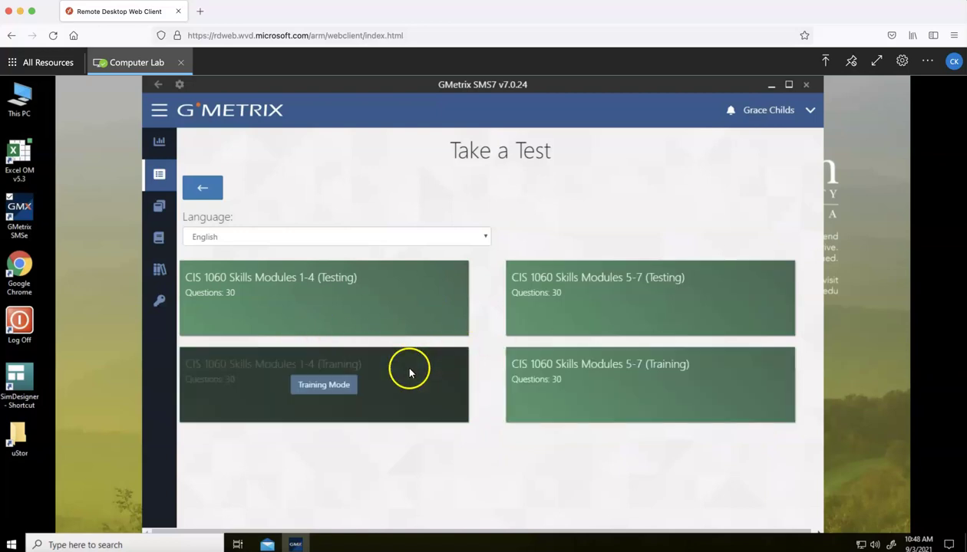
mouse_move(324, 384)
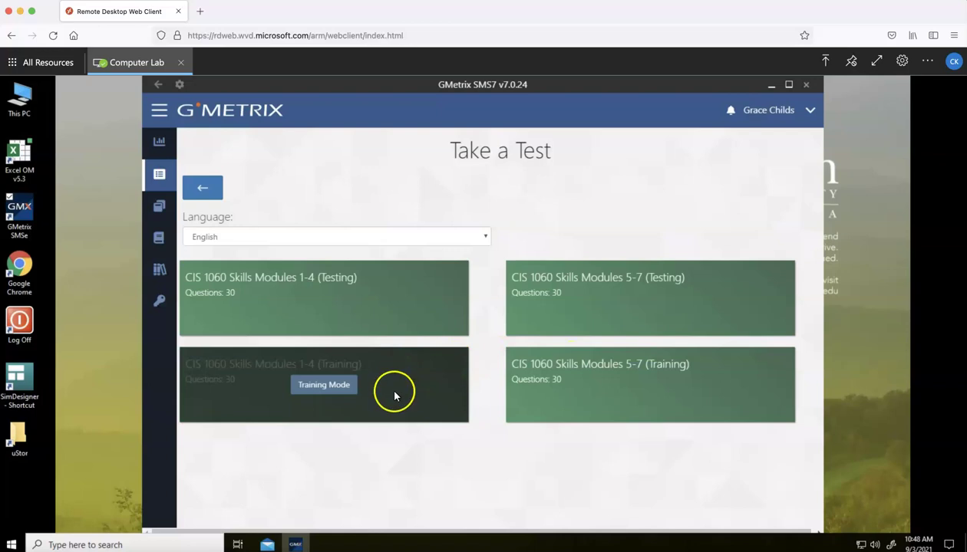
click(332, 390)
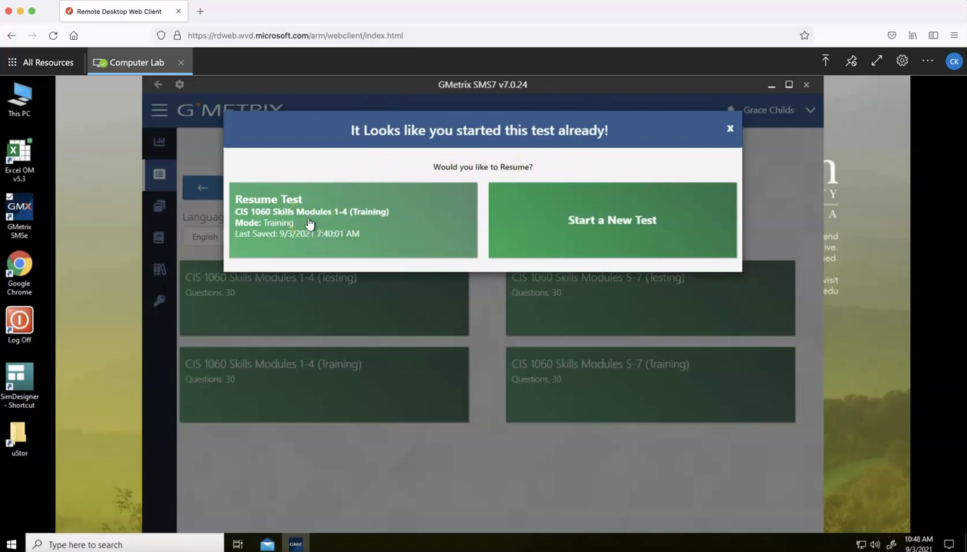
Start a new attempt instead of resuming, loading task 1 beside the June worksheet.
click(581, 207)
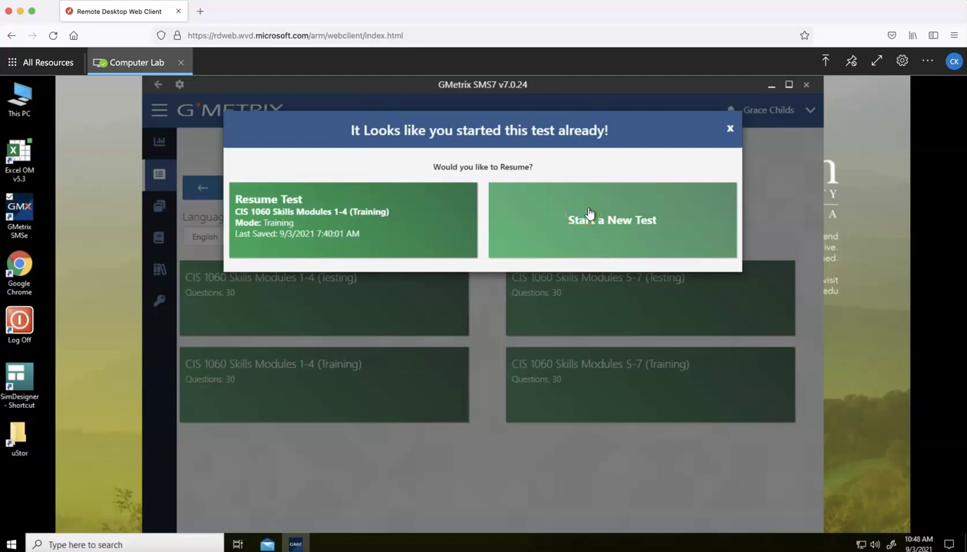
click(589, 214)
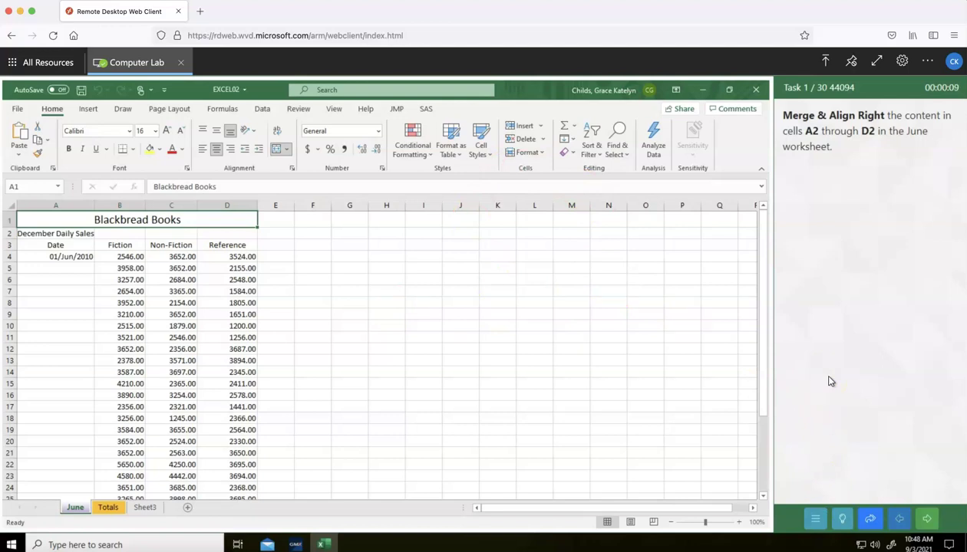
click(816, 521)
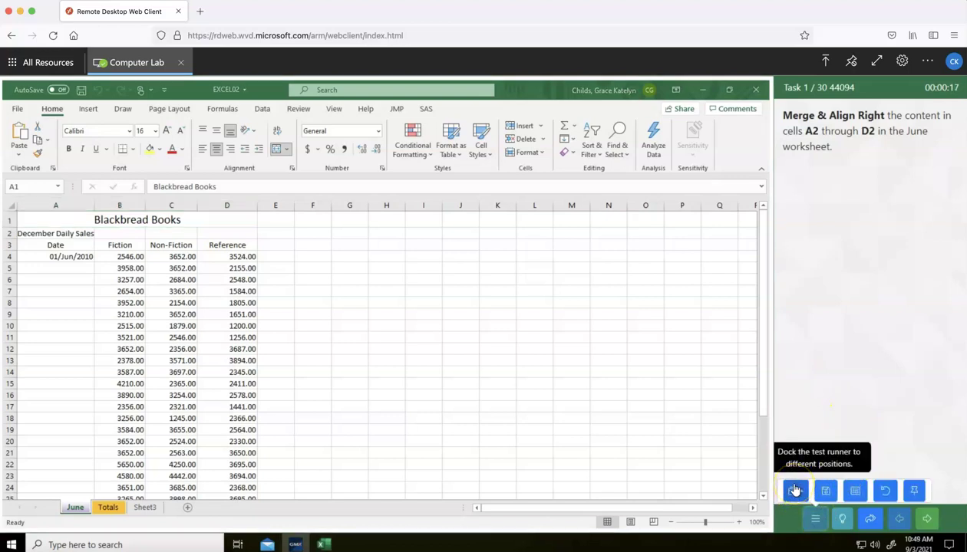
click(795, 494)
click(795, 493)
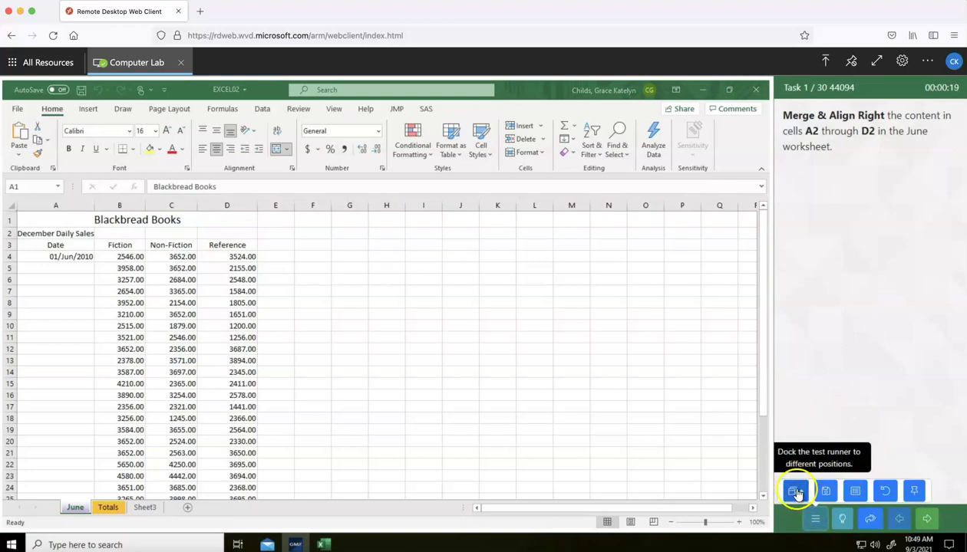
click(816, 382)
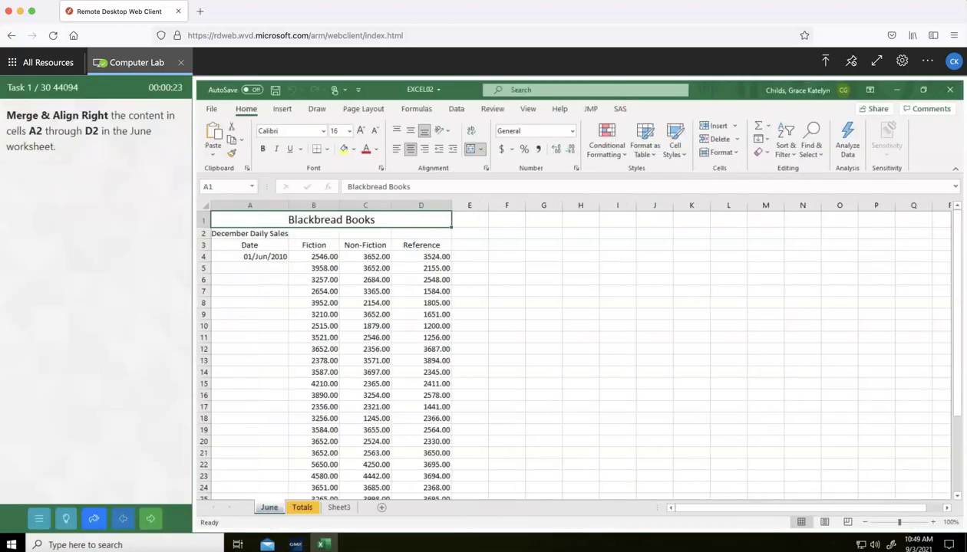
click(35, 516)
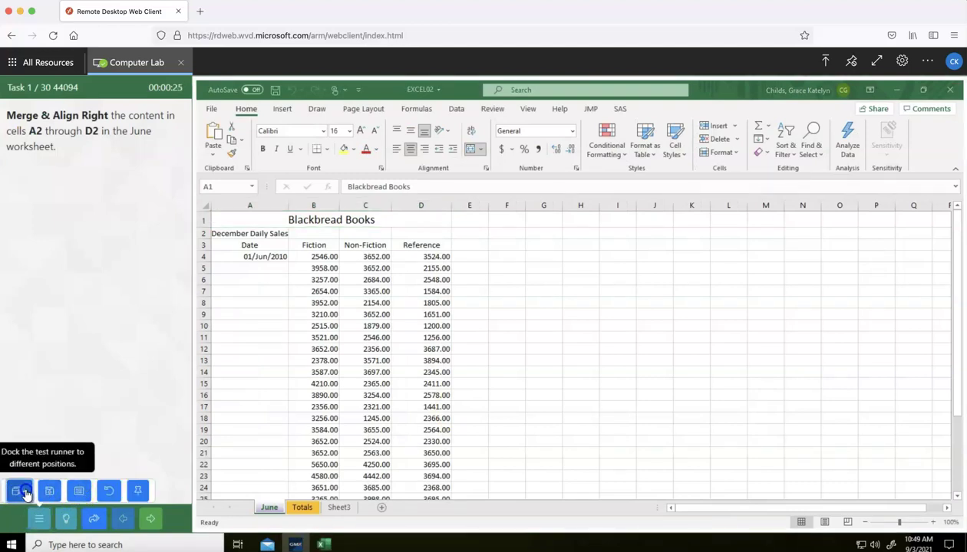
click(19, 491)
click(62, 437)
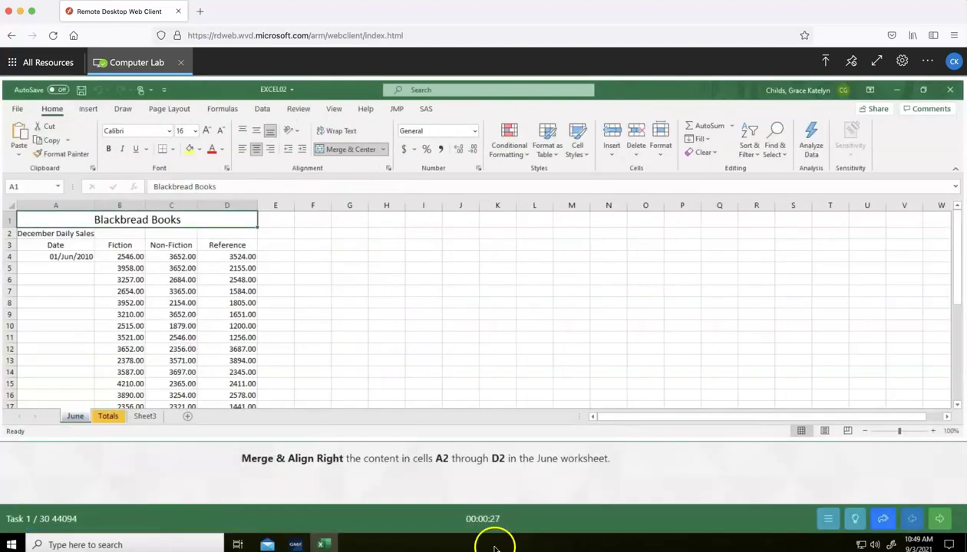
click(828, 519)
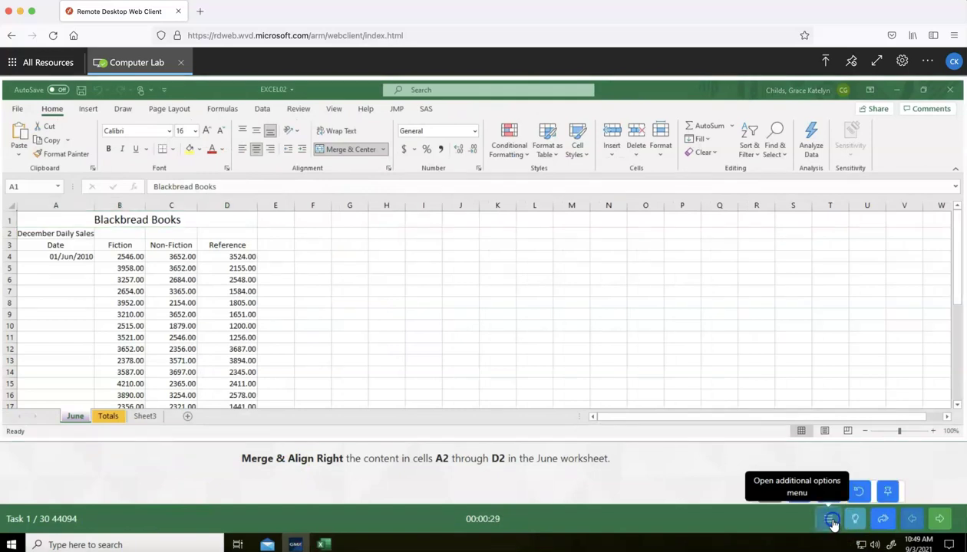
click(770, 491)
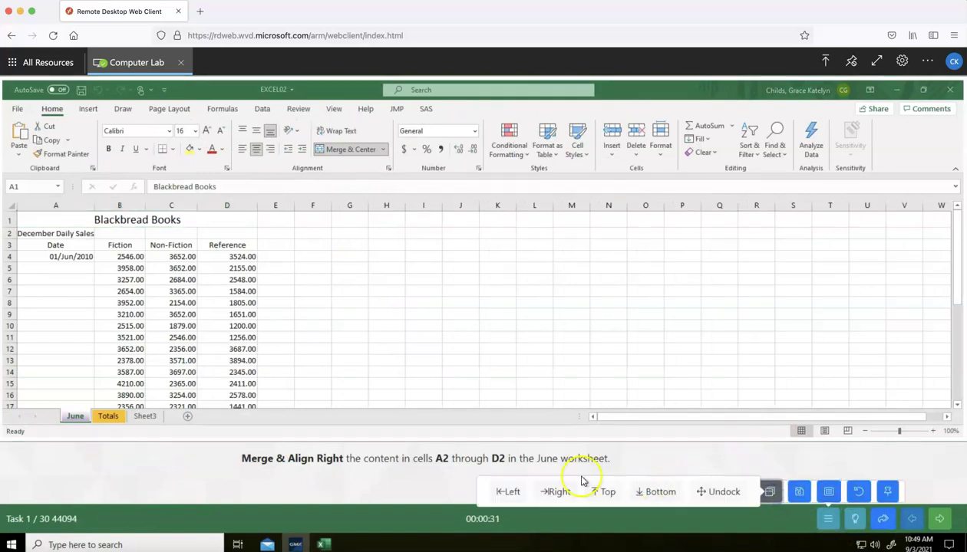
click(552, 491)
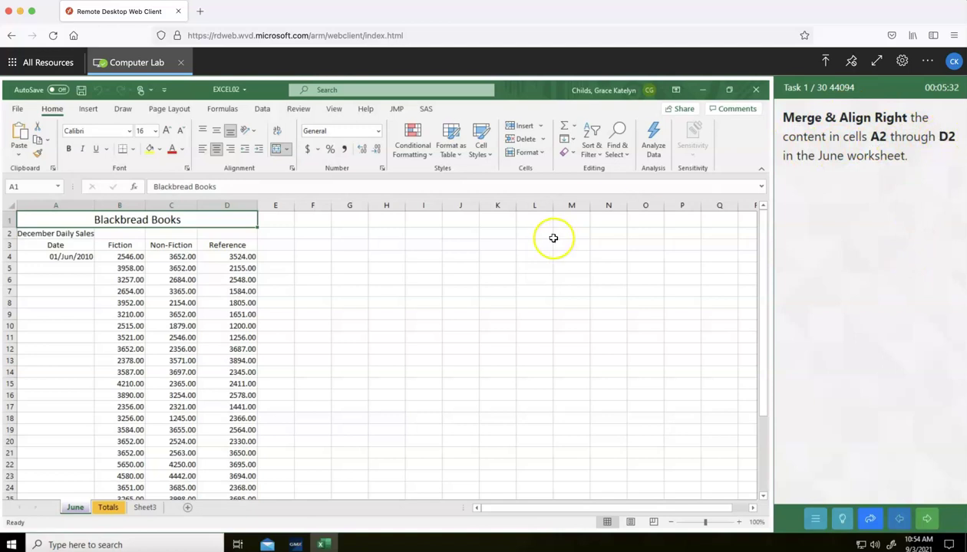
Merge and center A2:D2, then right-align the December Daily Sales title.
drag(80, 234, 215, 231)
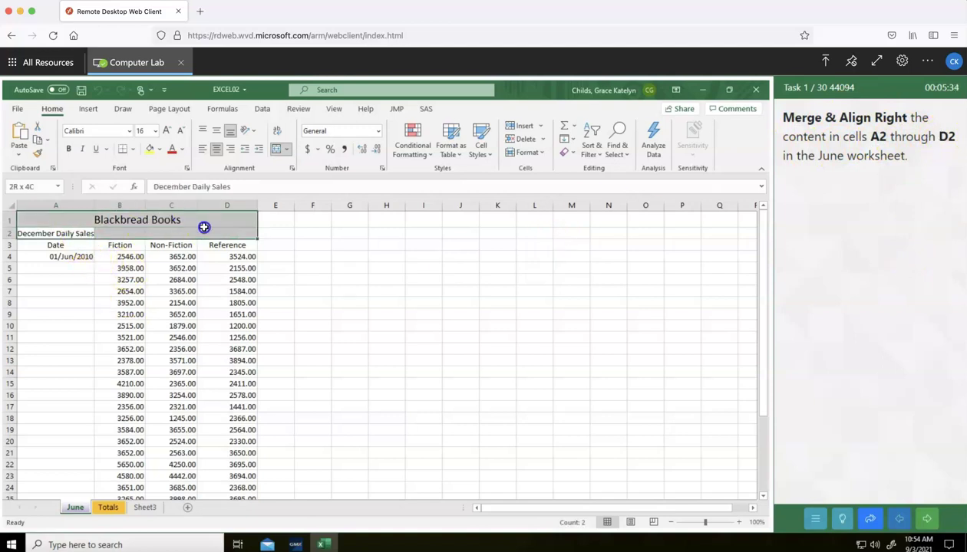
click(285, 148)
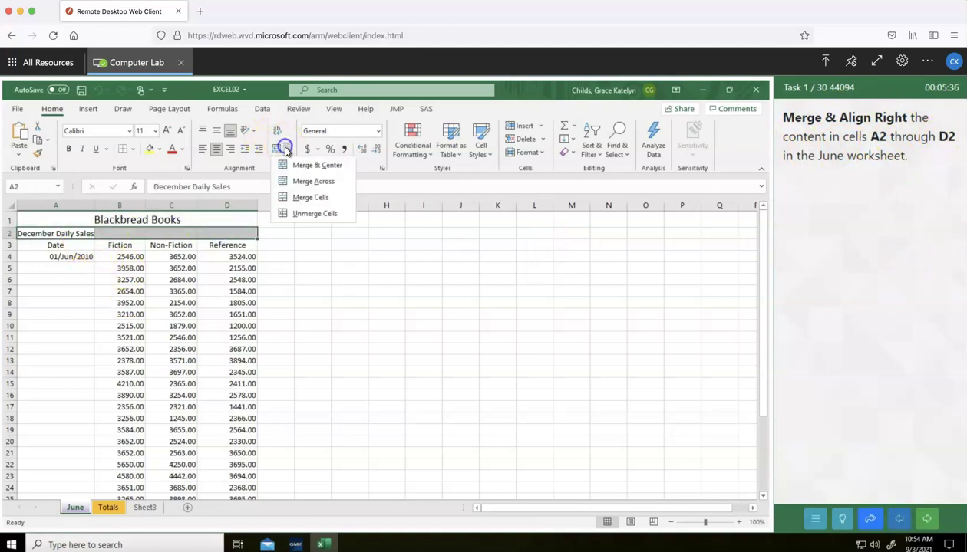
click(309, 164)
click(232, 151)
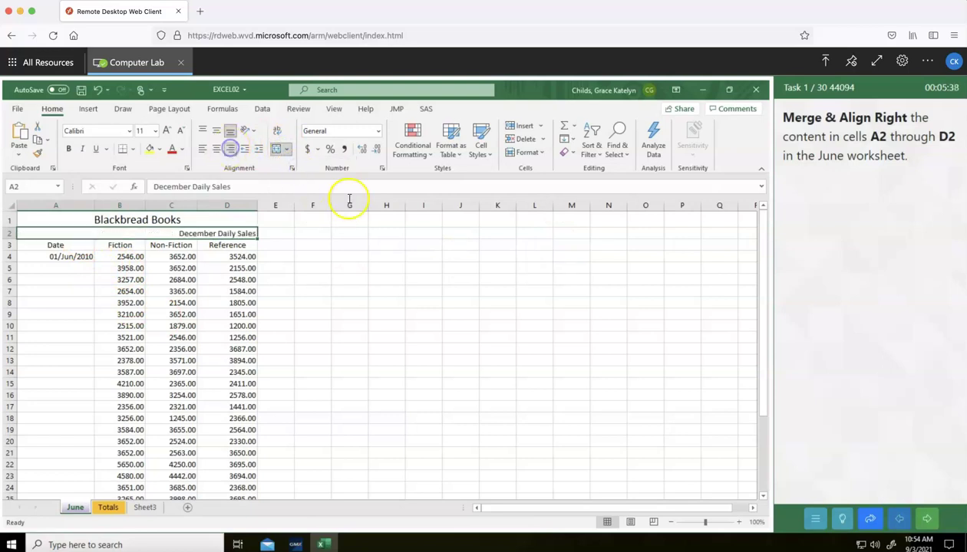
click(818, 333)
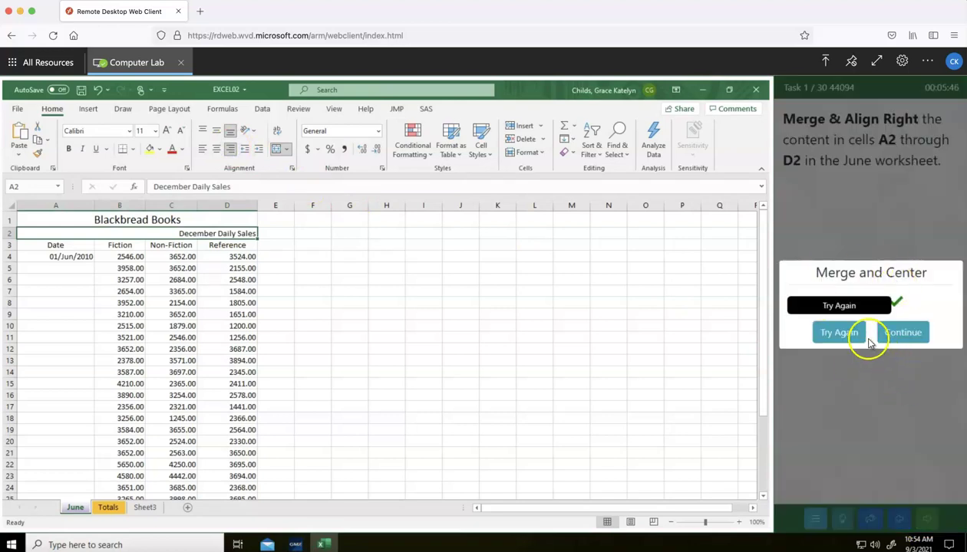
Retry the task, redo Merge & Center on A2:D2, and submit it.
click(837, 343)
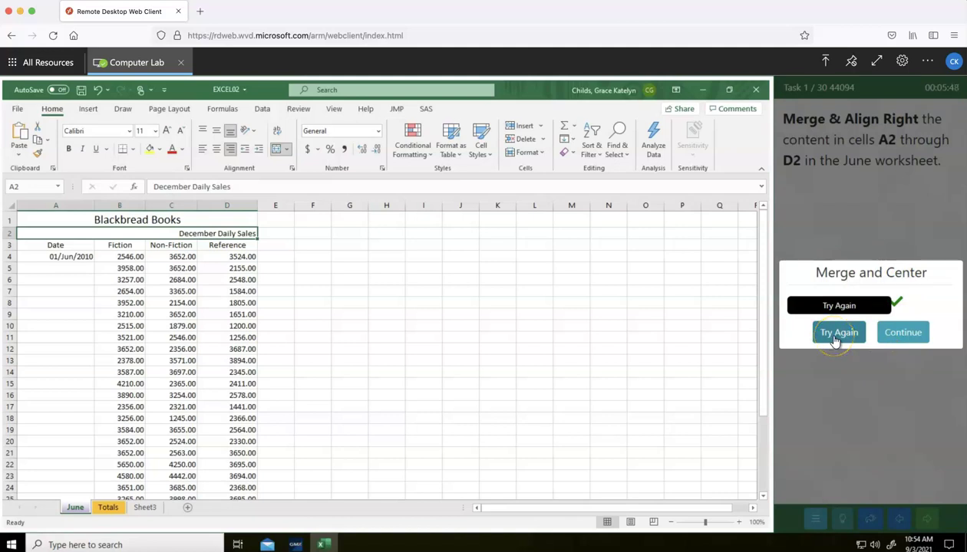
click(835, 337)
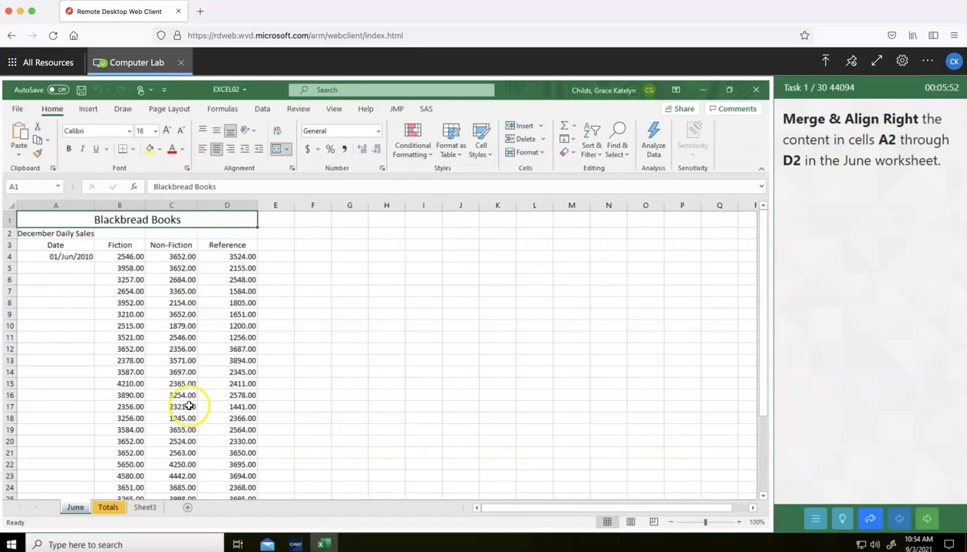
drag(68, 233, 232, 237)
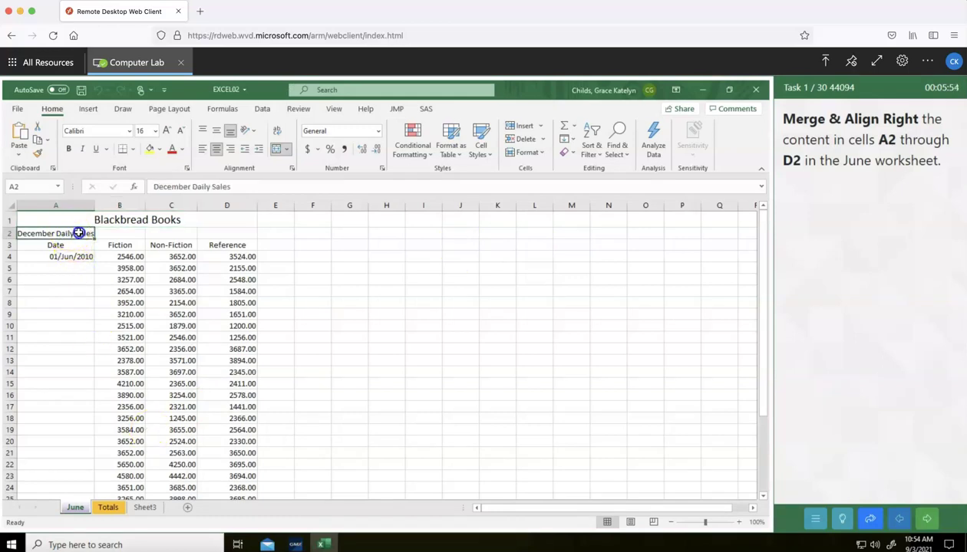
click(286, 149)
click(290, 168)
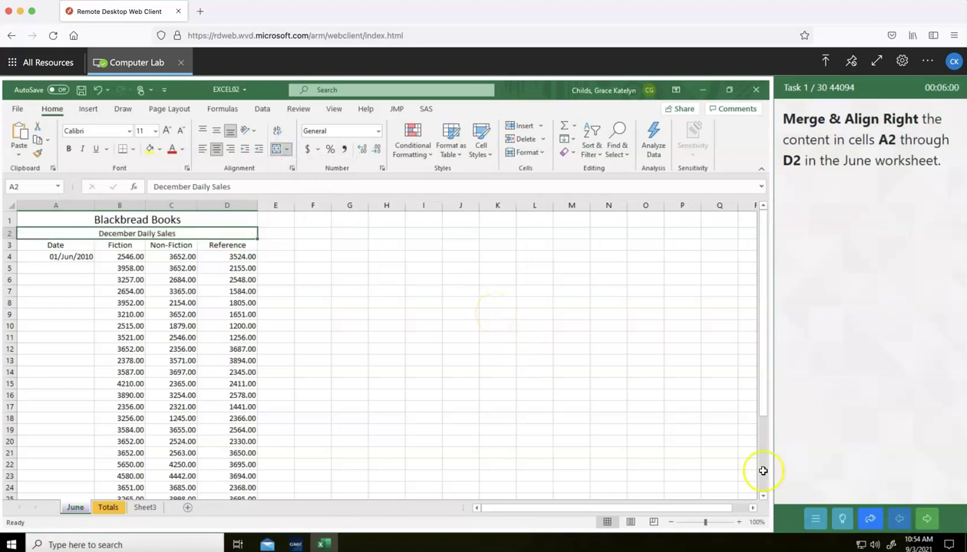
click(928, 519)
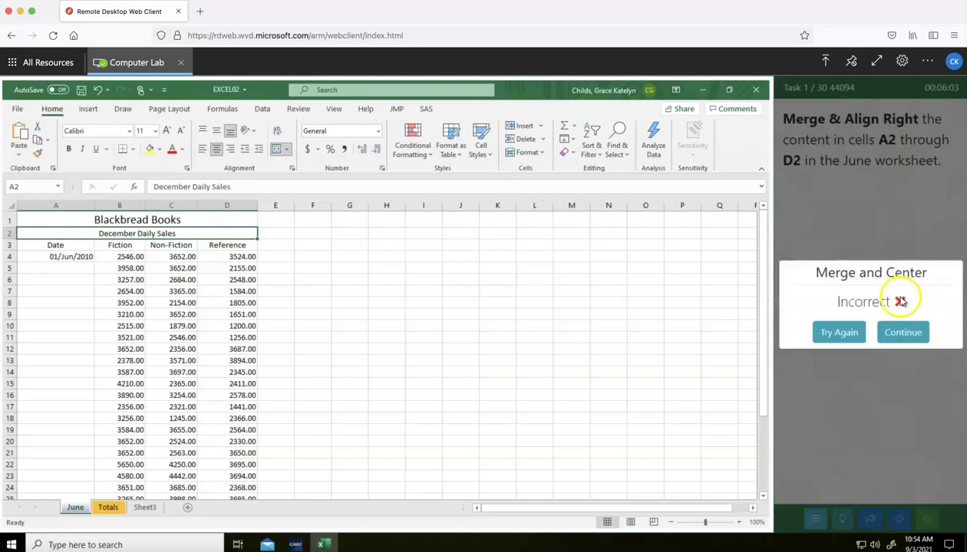
Reset task 1, show its step-by-step help, and resubmit past the incorrect result.
click(834, 331)
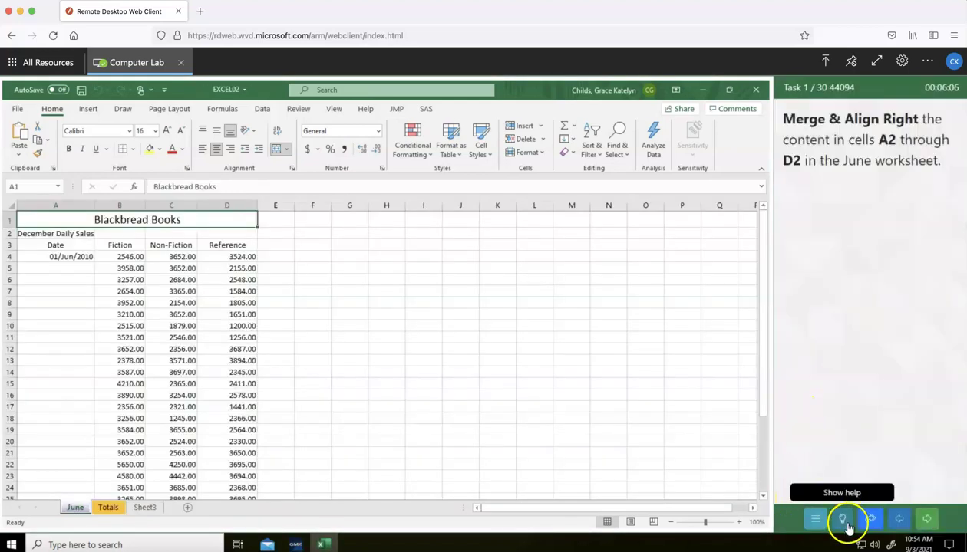
click(842, 517)
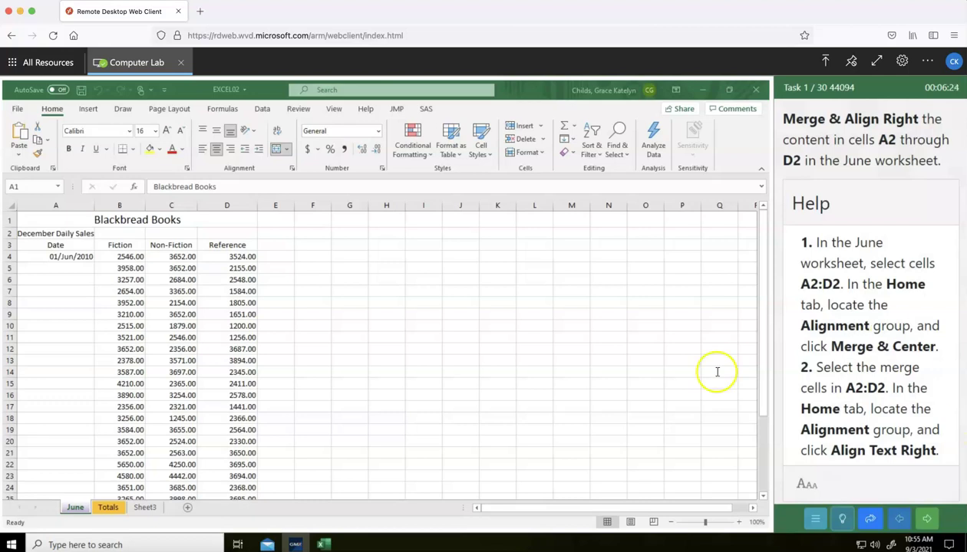
click(927, 522)
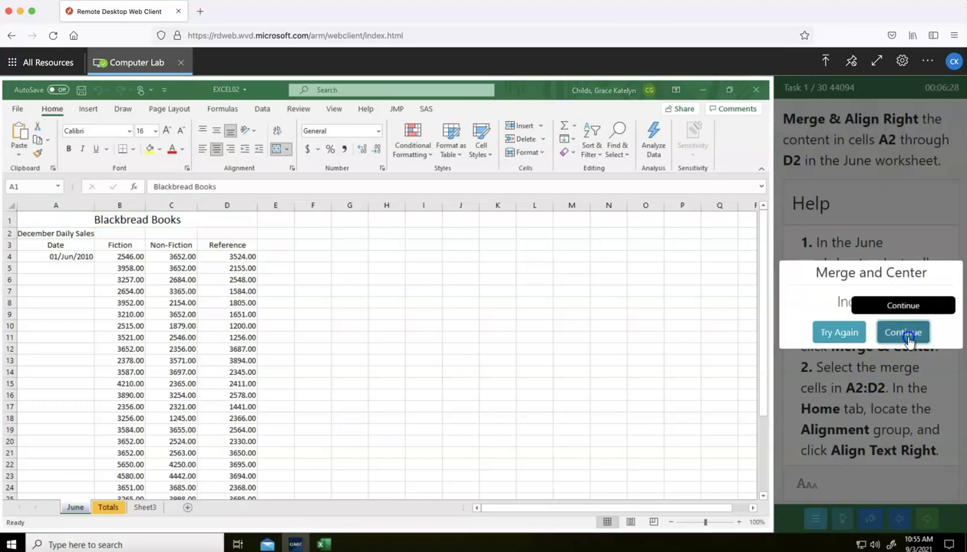
click(910, 336)
Advance to task 2, Heading 3 on the Blackbread Books title, and mark it for review.
click(895, 289)
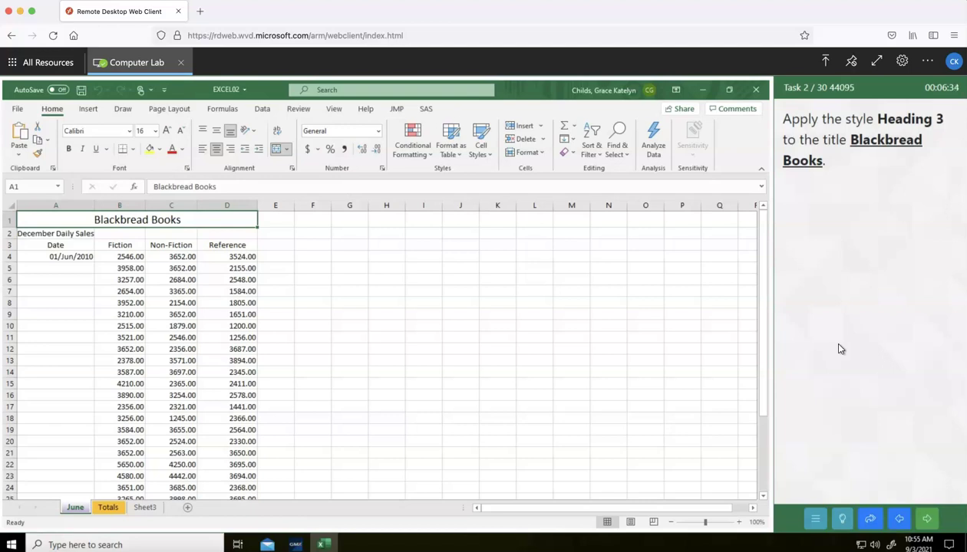
click(815, 520)
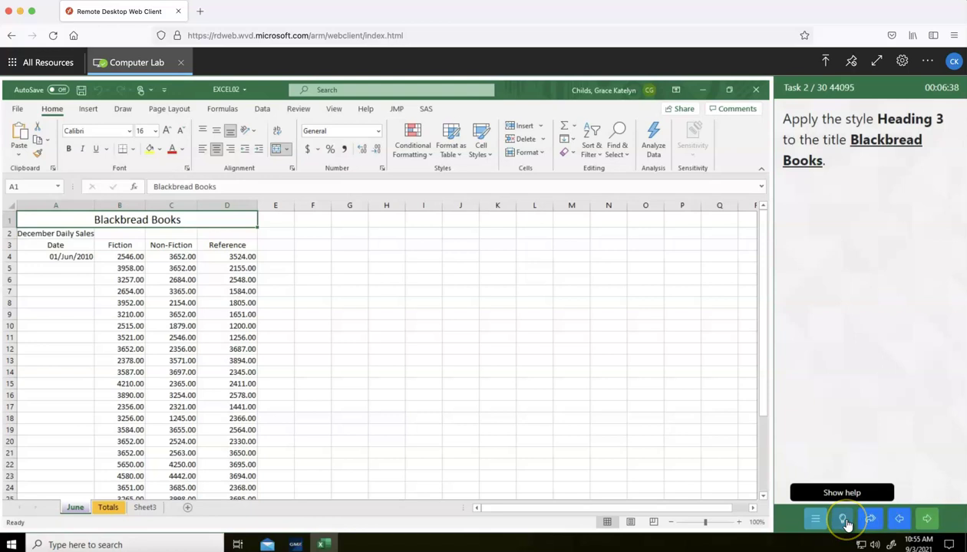
click(814, 519)
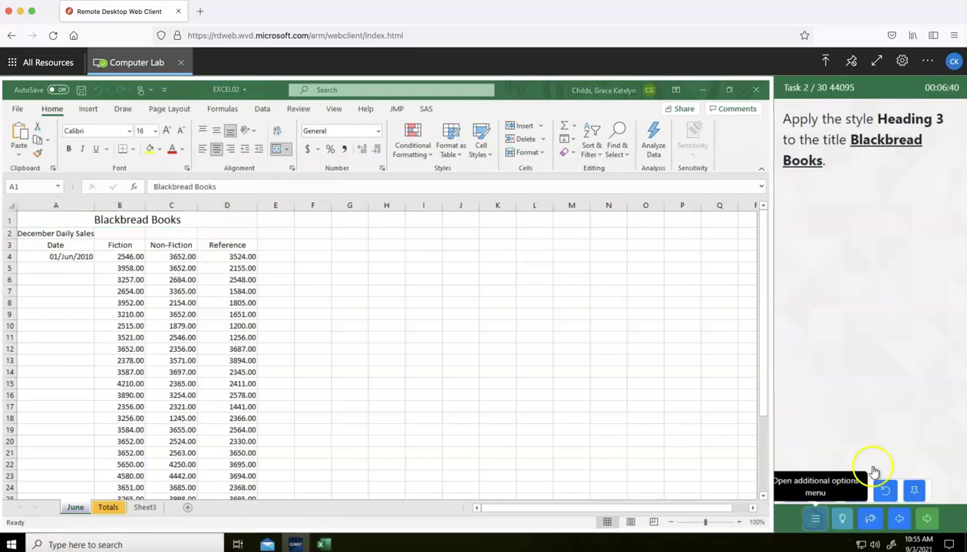
click(815, 519)
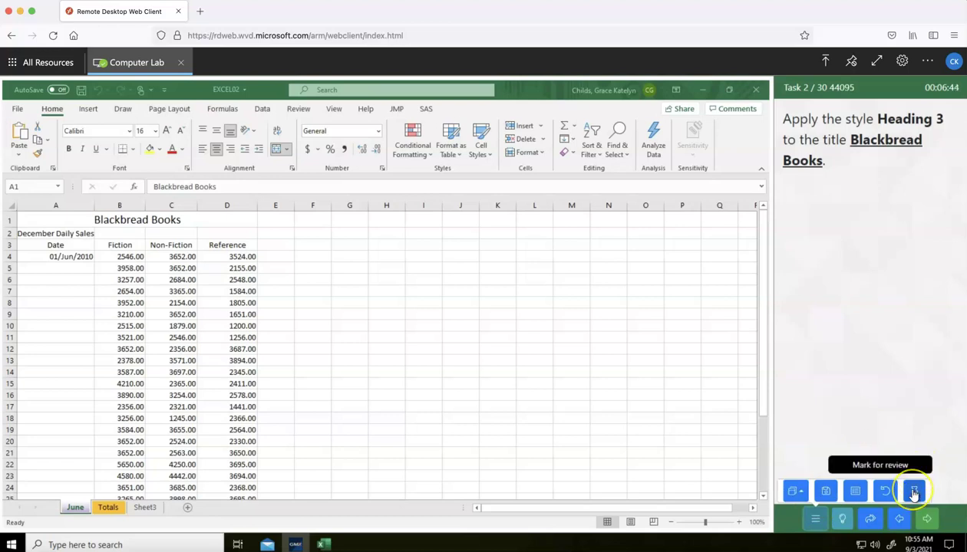
click(914, 493)
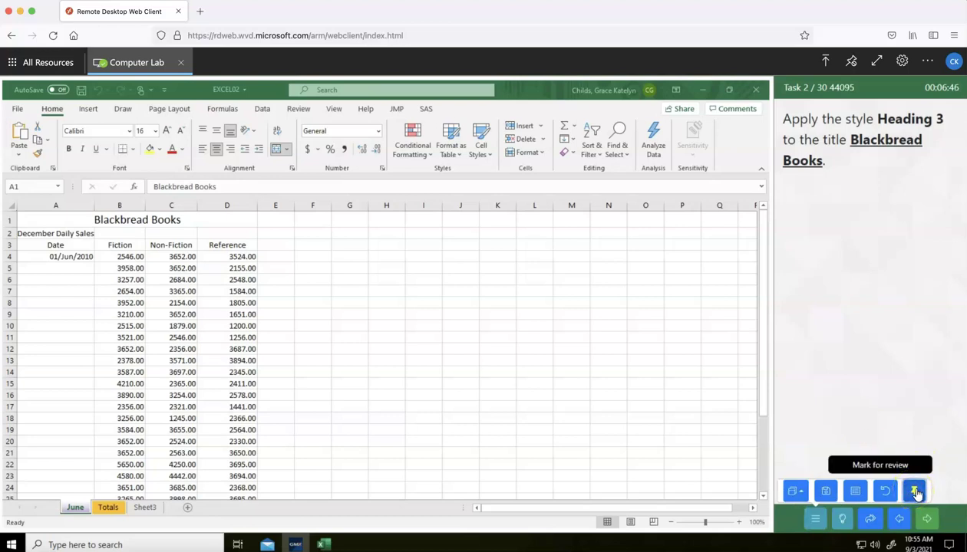
Show the test summary, then save and exit the training test.
click(857, 492)
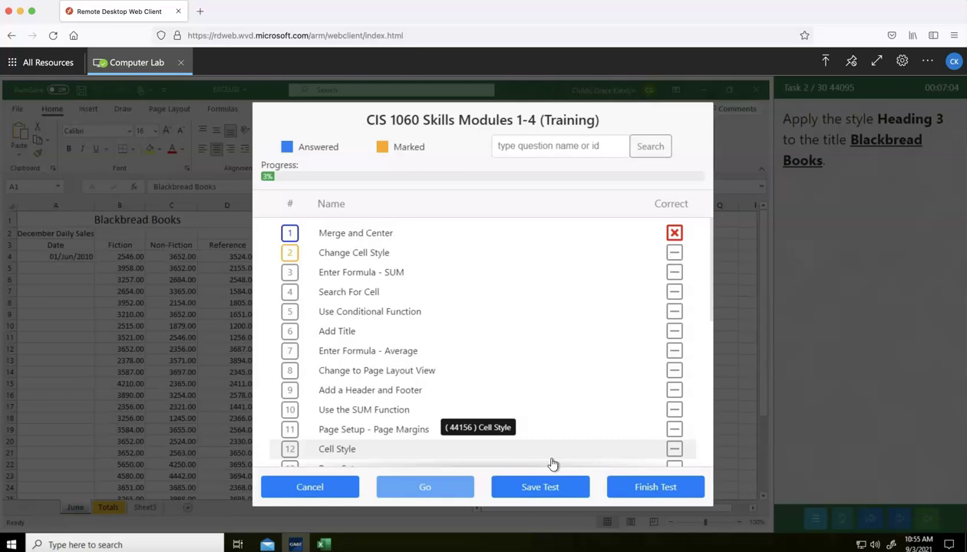
click(529, 485)
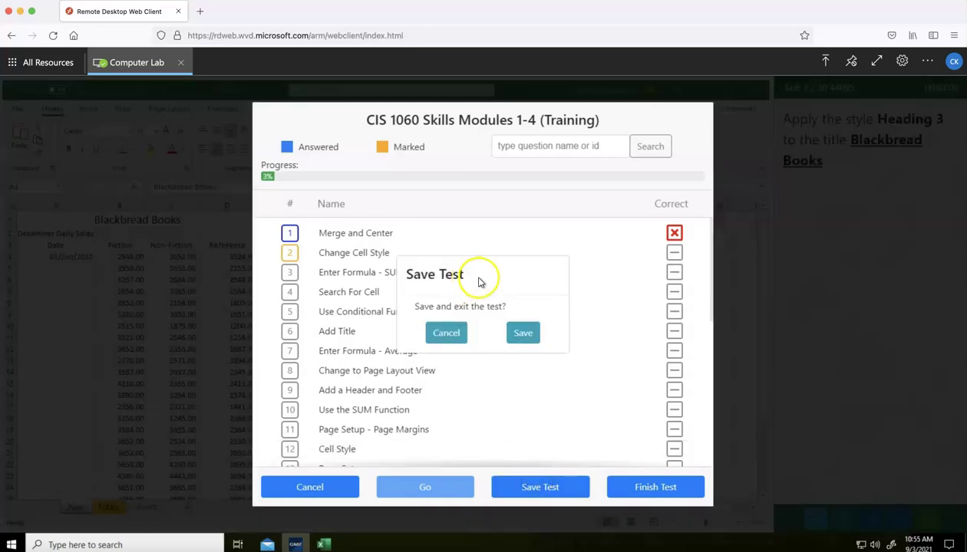
click(529, 333)
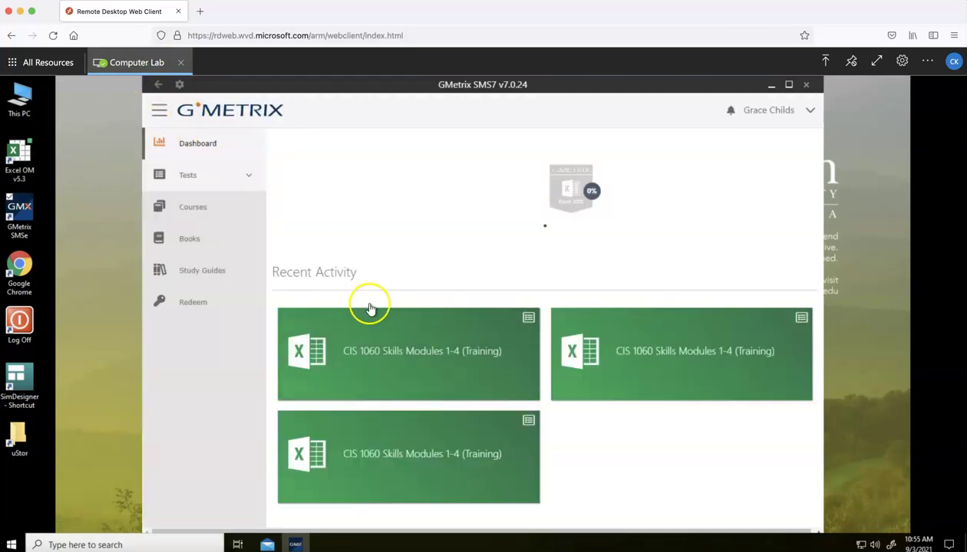
click(437, 361)
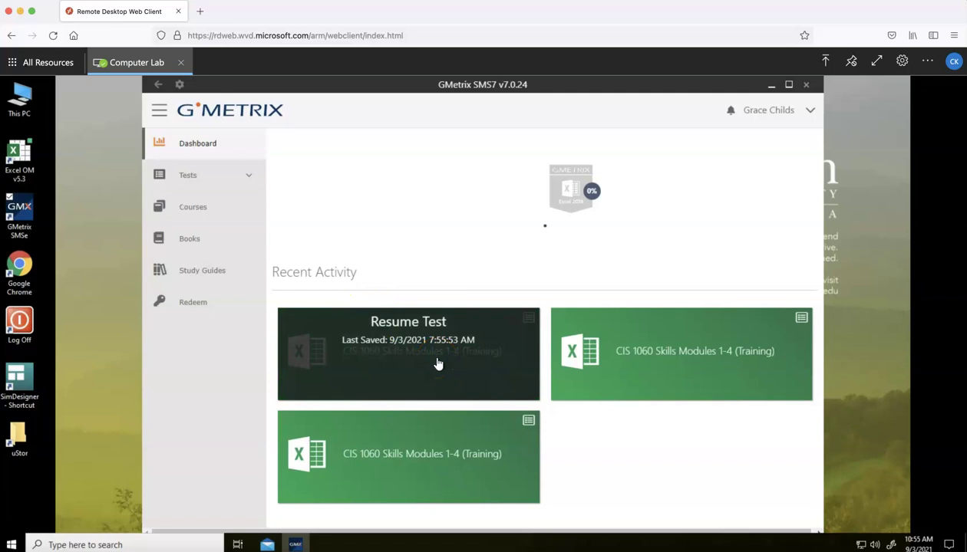